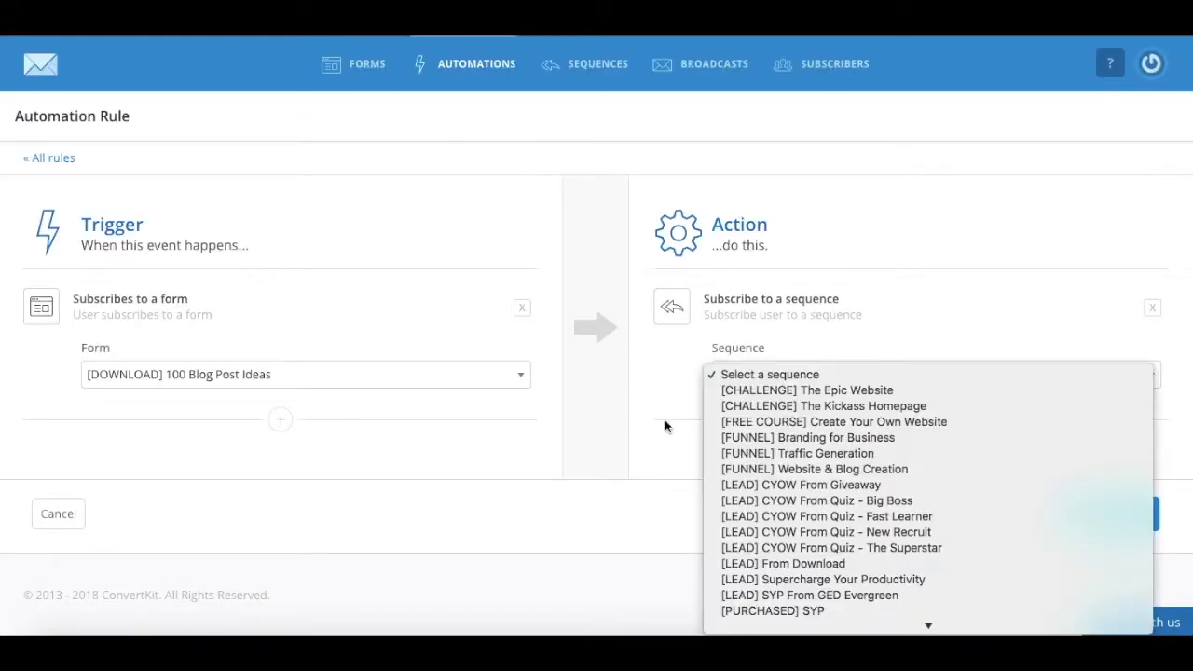
- Set the rule's actions to subscribe to [FUNNEL] Traffic Generation and add the [ENROLLED] Download tag
click(1153, 313)
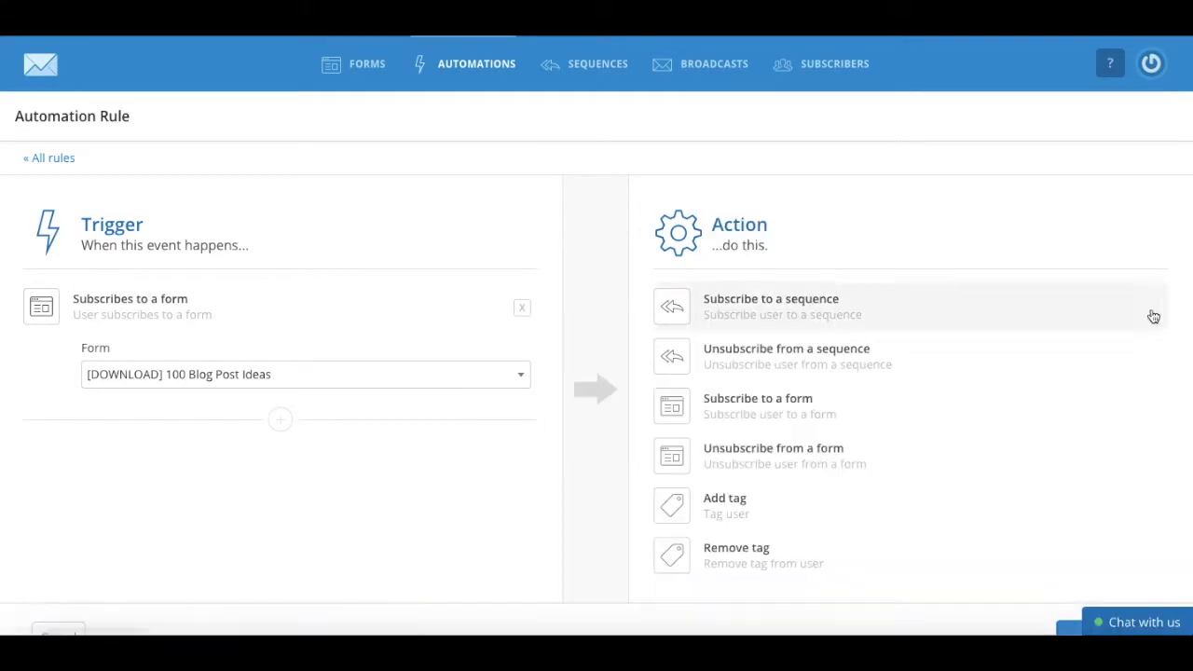
click(712, 299)
click(781, 454)
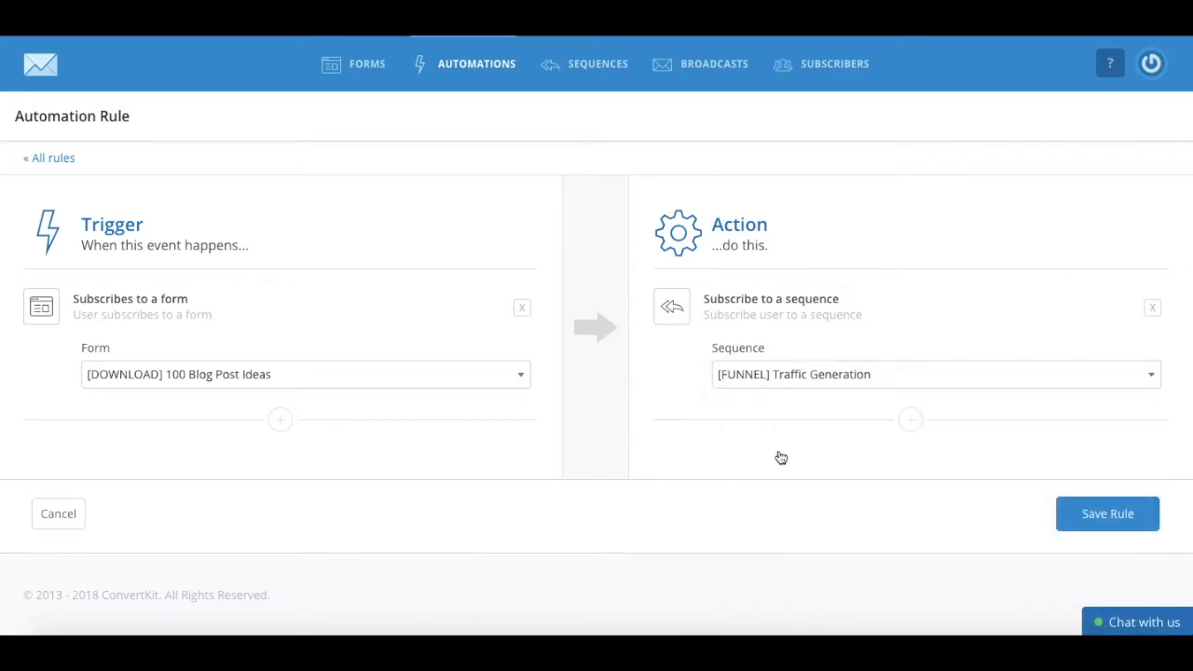
click(910, 420)
click(932, 383)
- Build a new rule: completing [FUNNEL] Traffic Generation subscribes to [SALES FUNNEL] ZTW from Challenge; subscribe to Yes To Tech
click(774, 559)
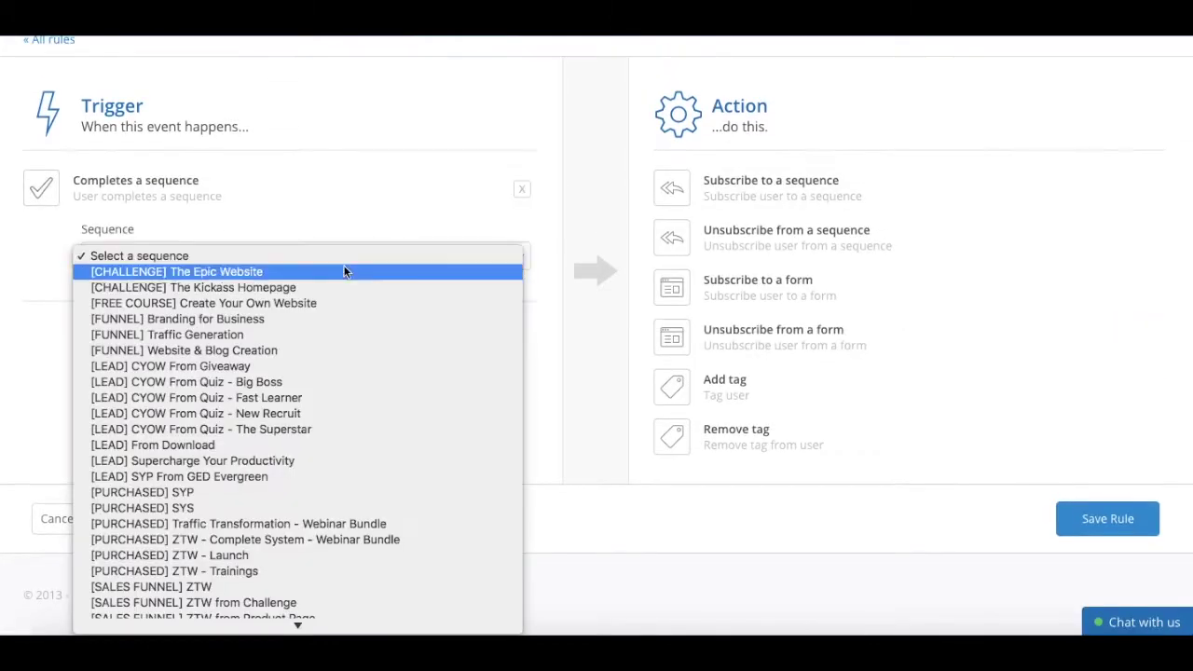
click(280, 333)
click(819, 186)
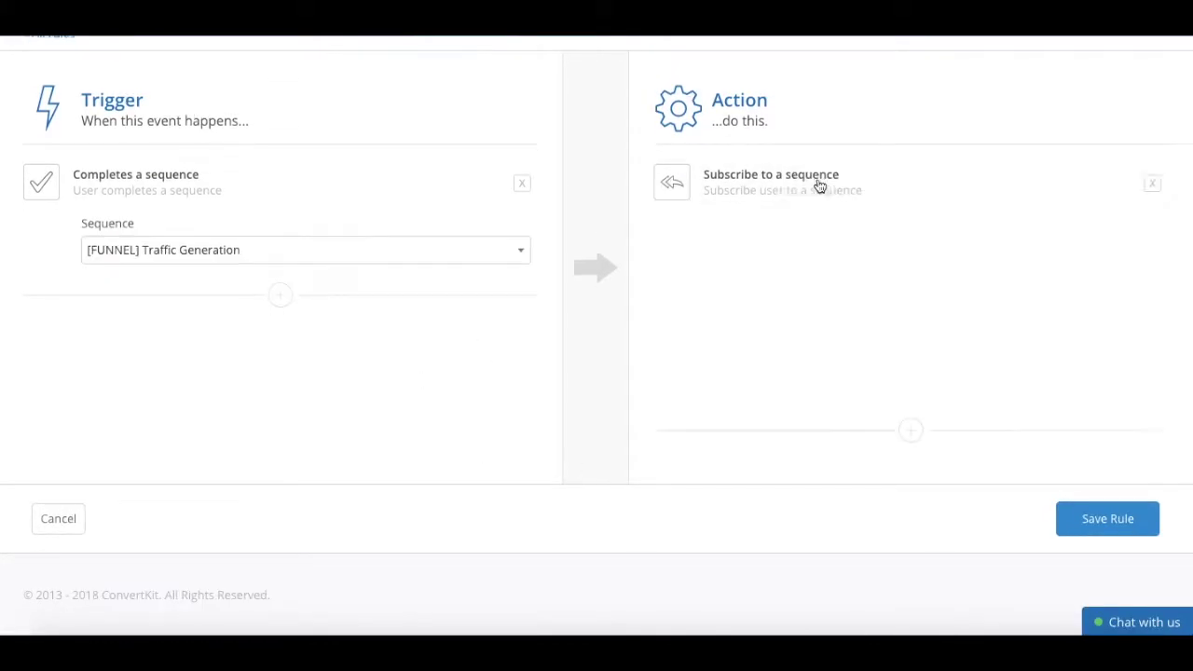
click(933, 374)
click(932, 495)
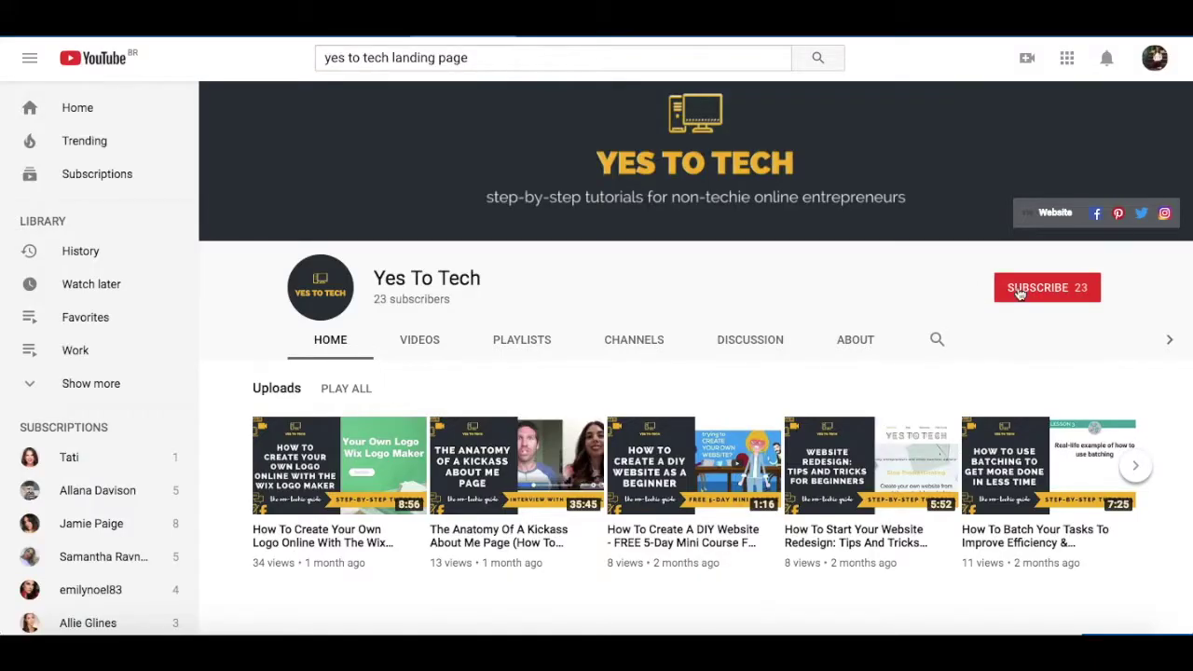
click(1014, 287)
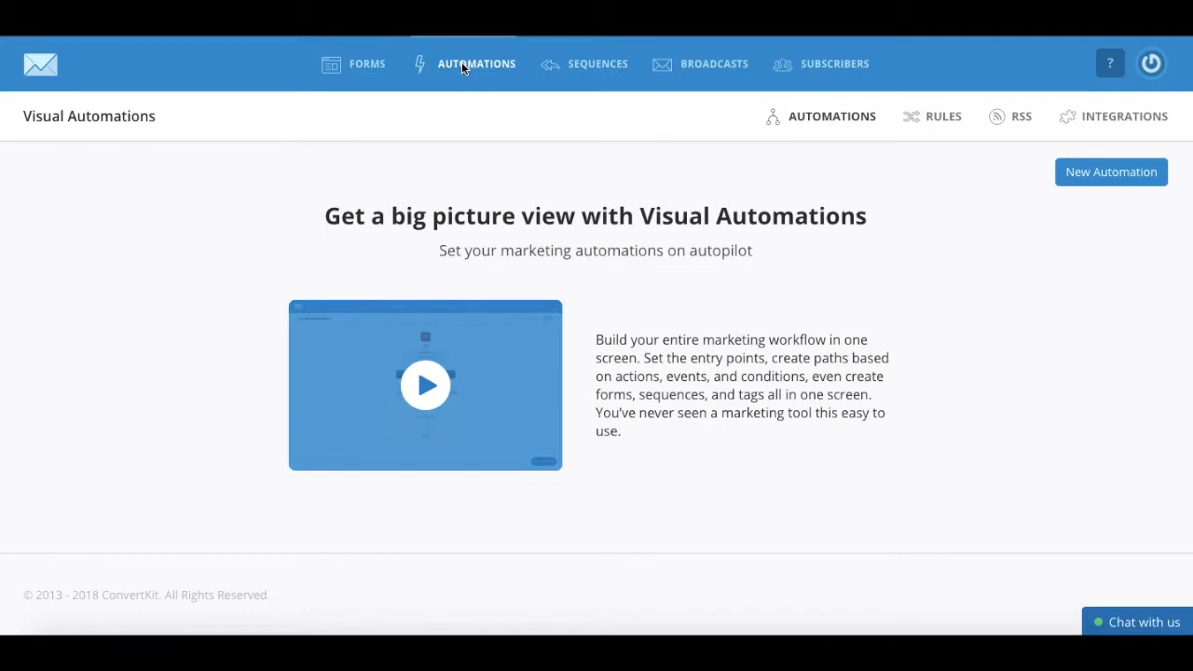
- Open the Automation Rules list and scroll through the existing rules' triggers and actions
click(941, 130)
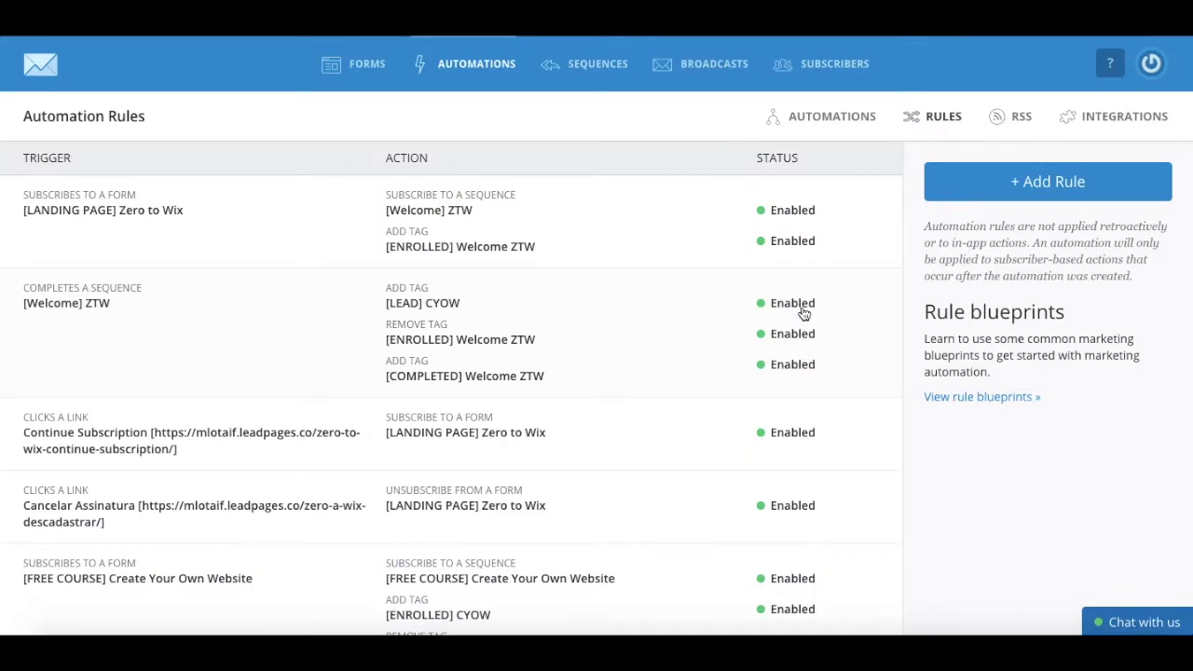
scroll(803, 314, down, 3)
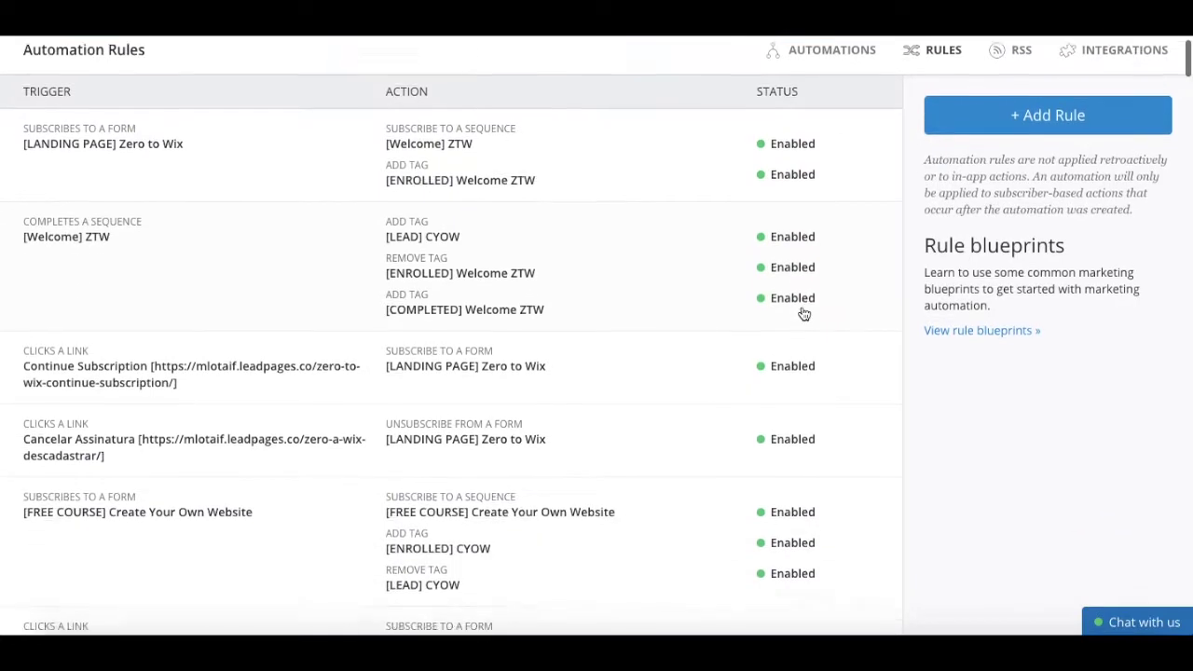
scroll(803, 315, down, 5)
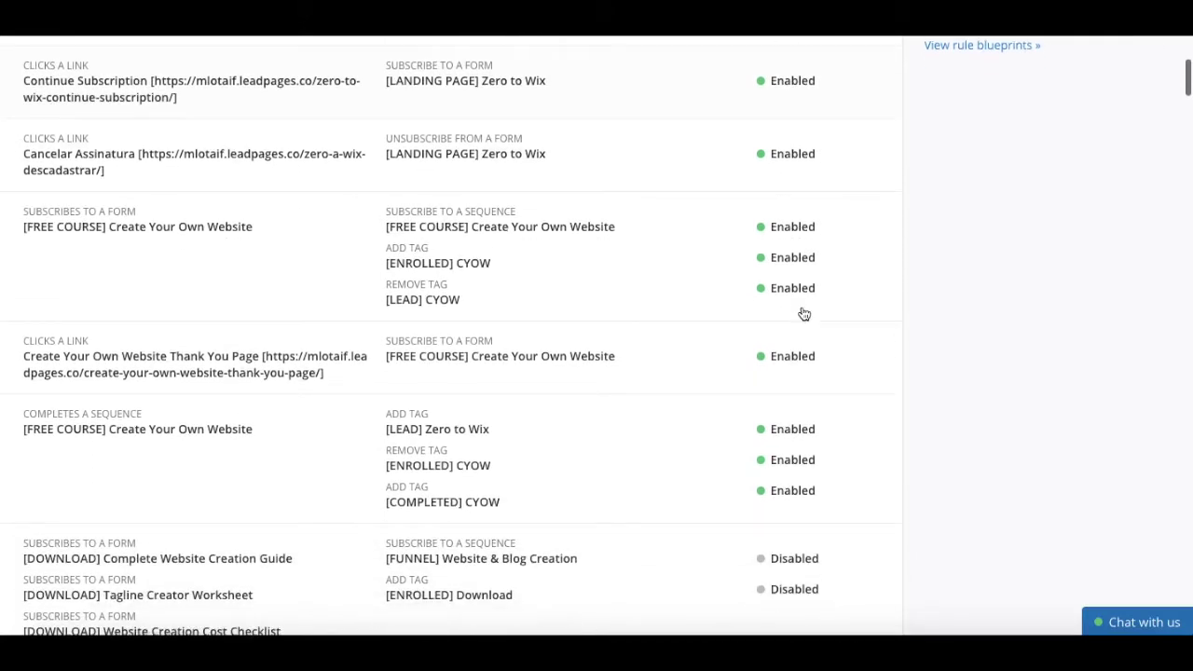
scroll(804, 314, down, 2)
scroll(804, 314, up, 5)
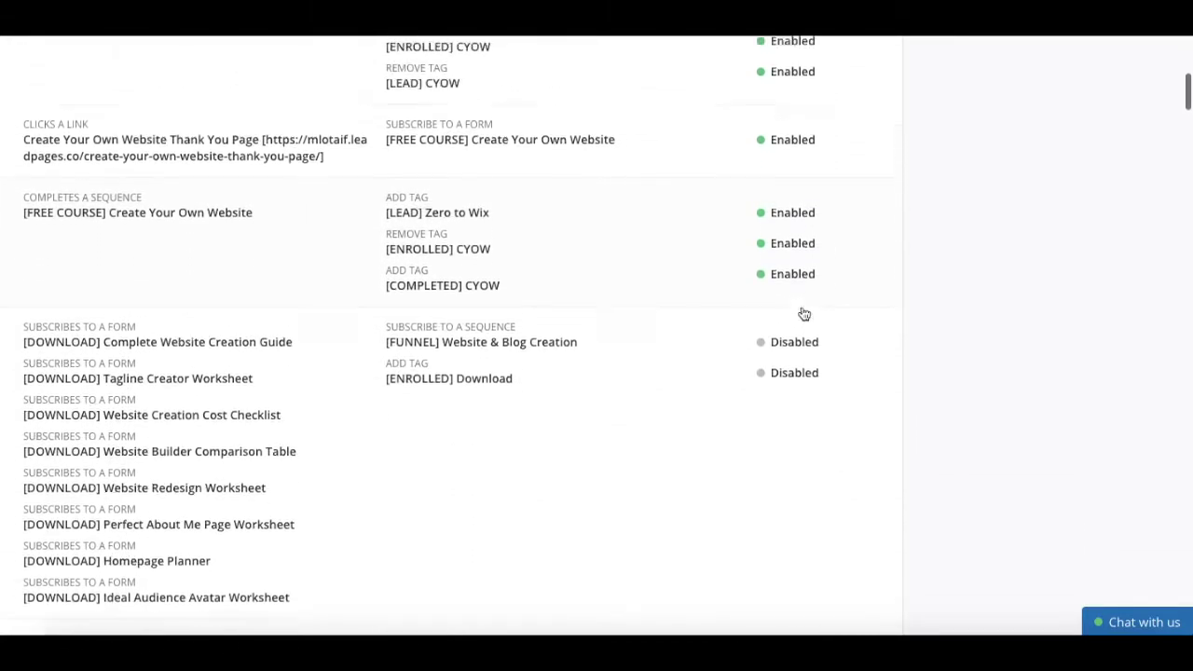
scroll(804, 314, up, 5)
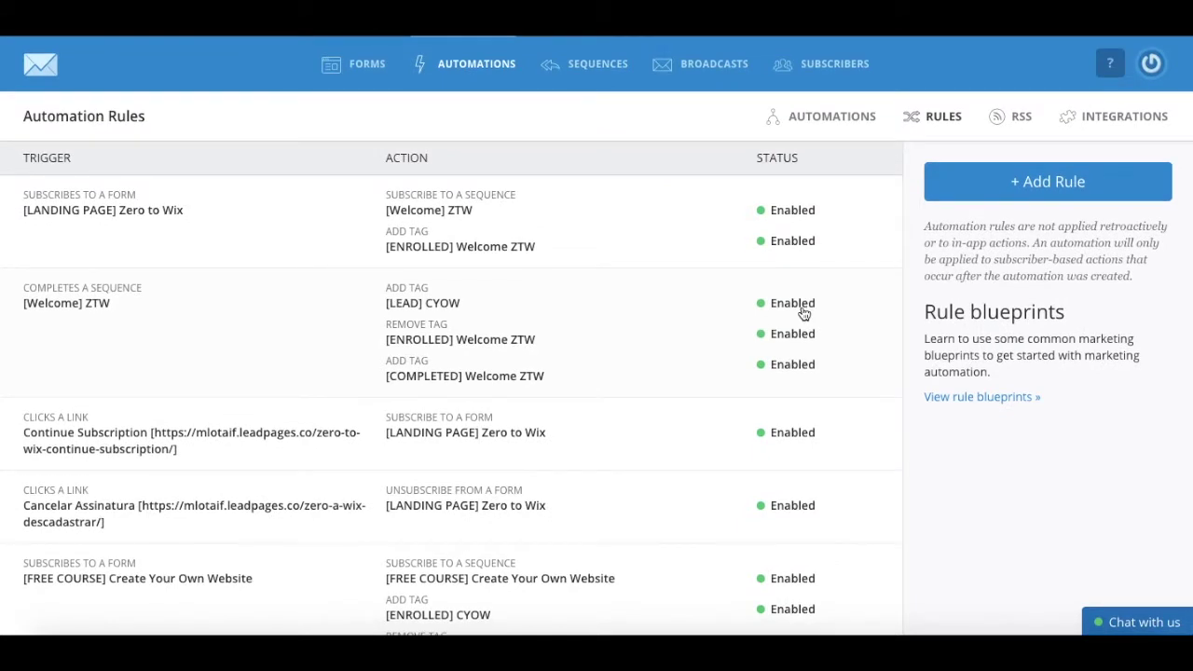
click(963, 184)
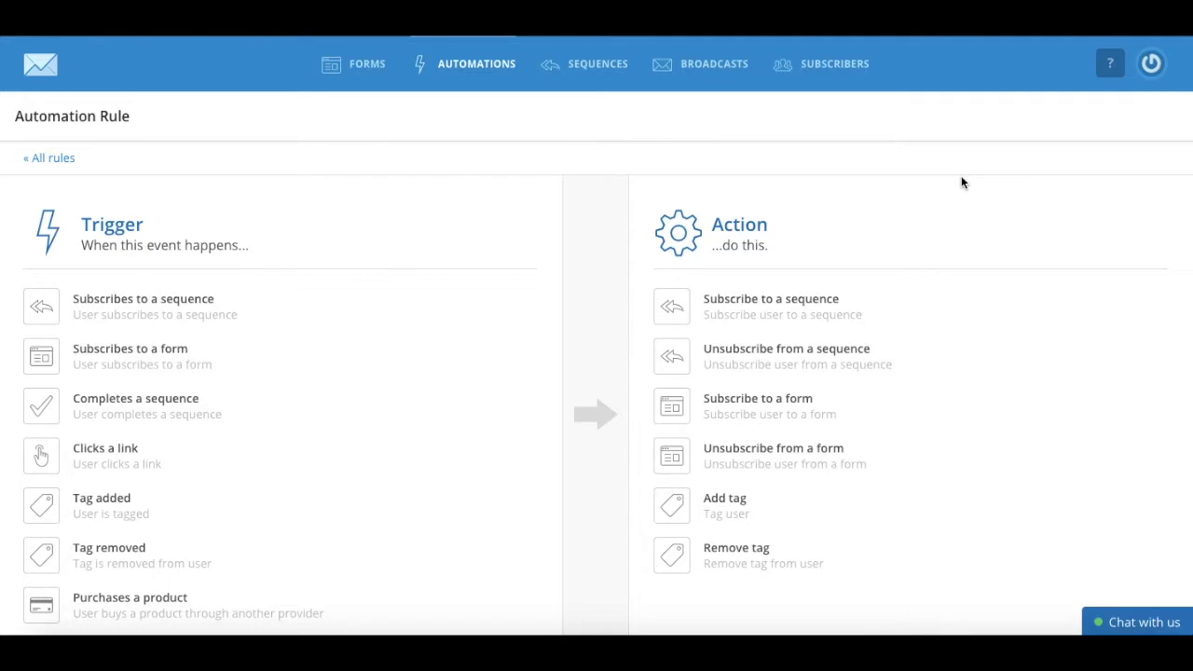
- Scroll through the new rule's seven trigger events and six available actions
scroll(963, 183, down, 3)
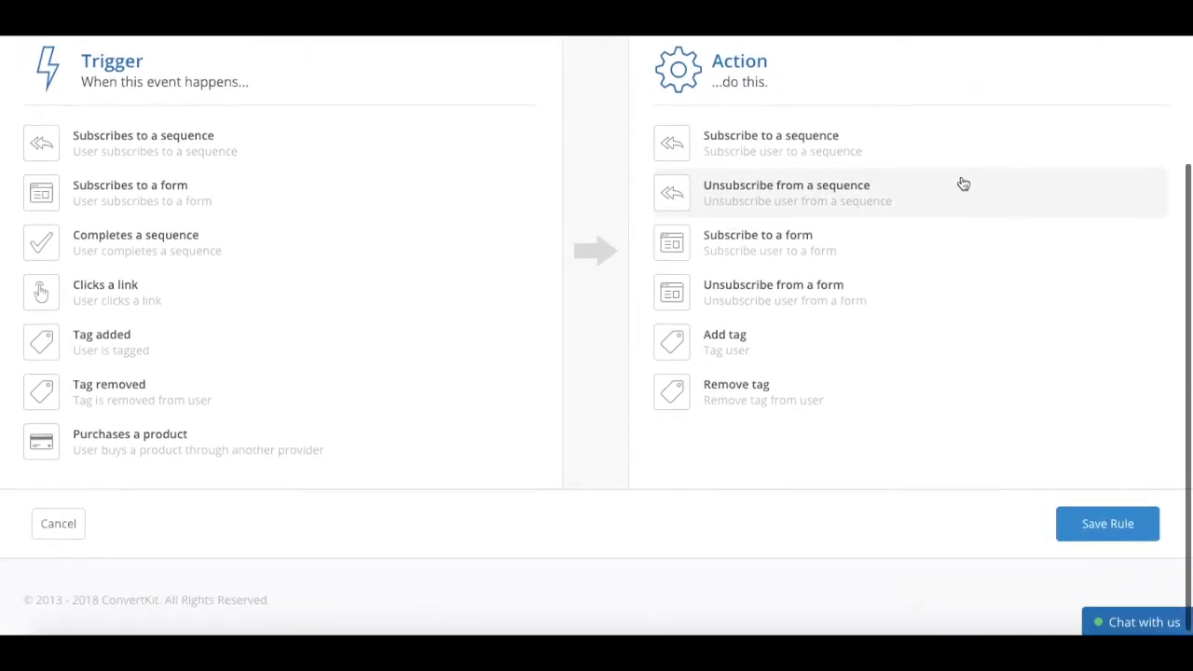
scroll(963, 183, up, 3)
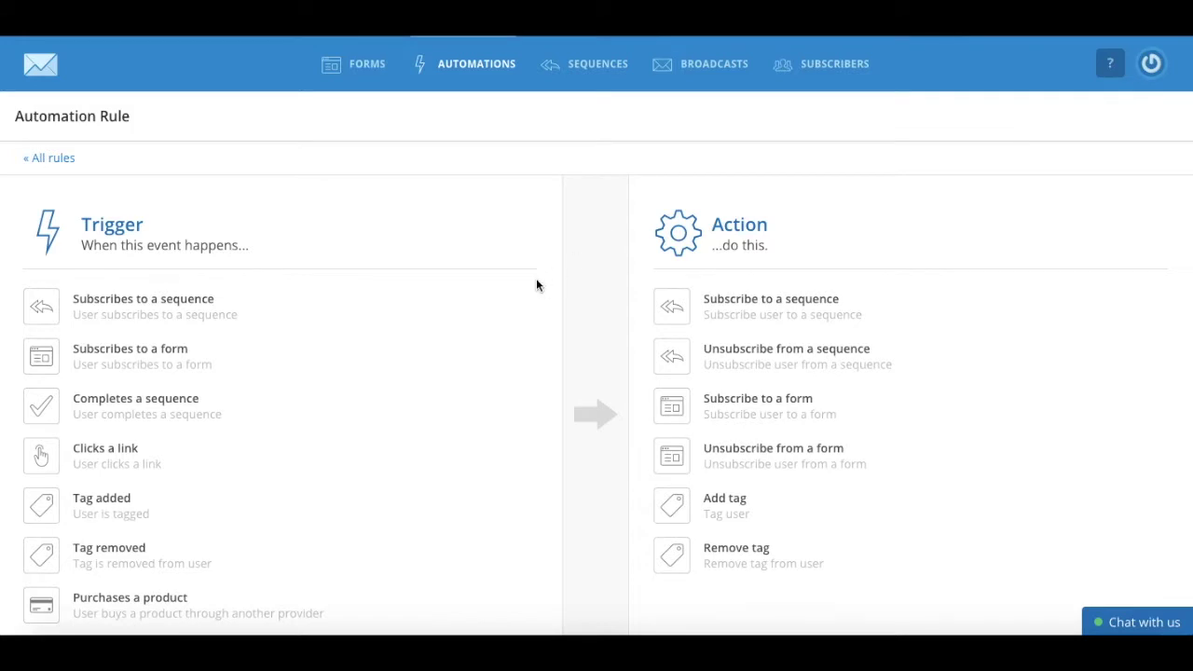
scroll(537, 284, down, 2)
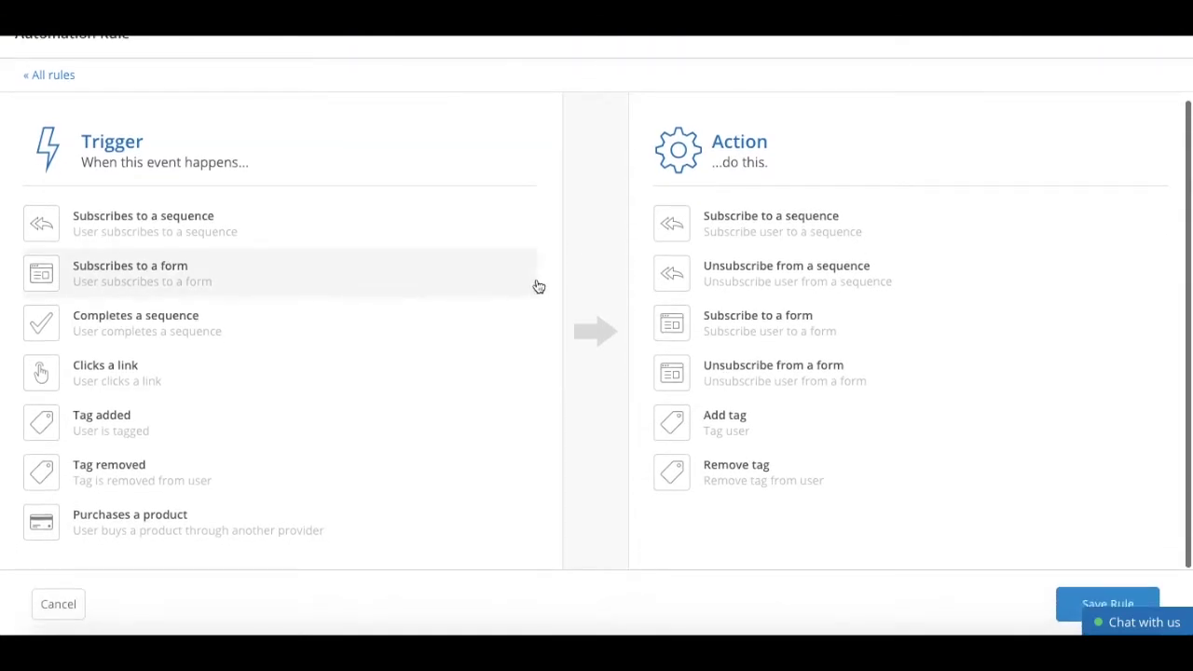
scroll(538, 287, down, 1)
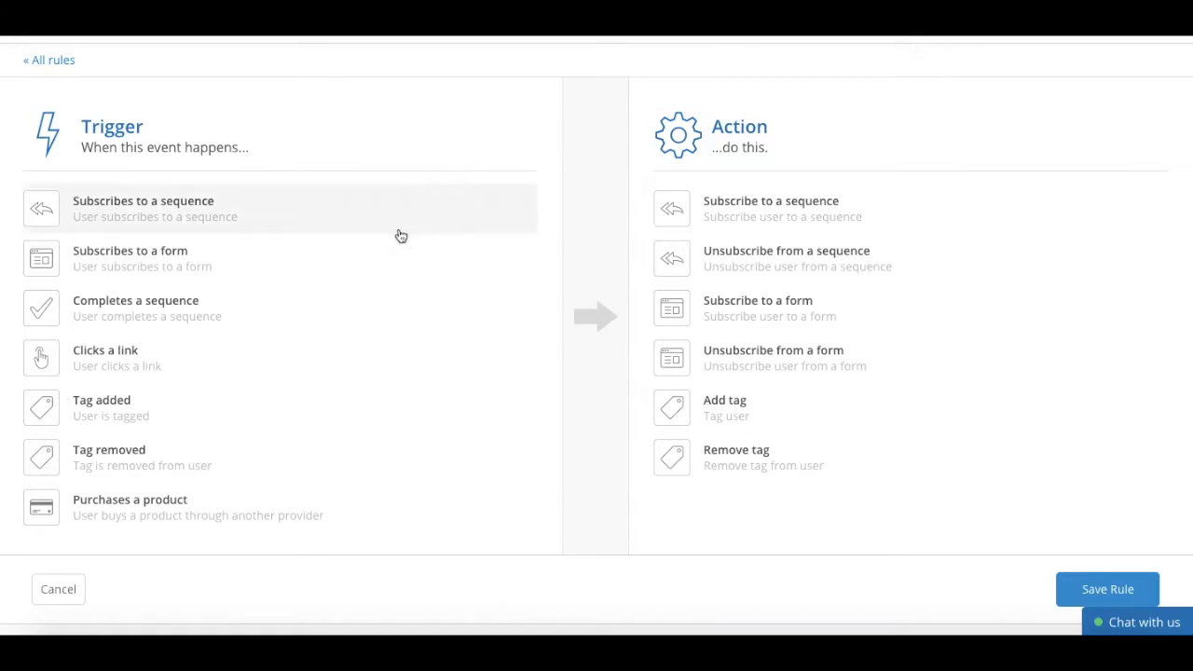
- Trigger on [DOWNLOAD] 100 Blog Post Ideas form signup, subscribing people to [FUNNEL] Traffic Generation
click(378, 259)
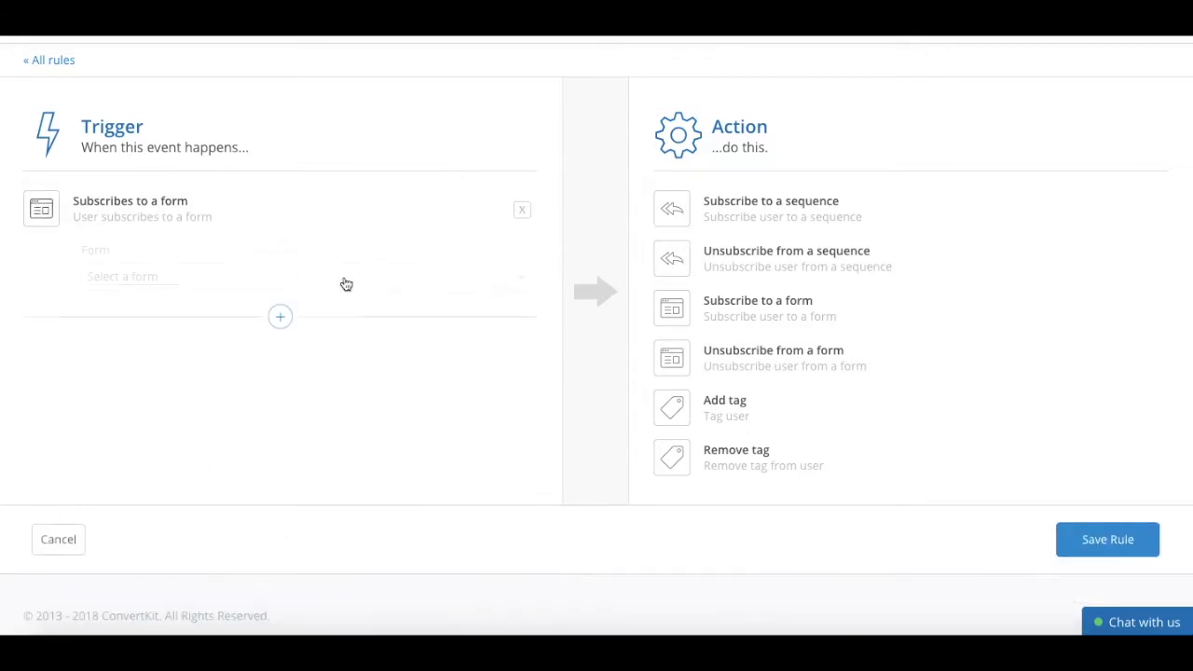
click(256, 276)
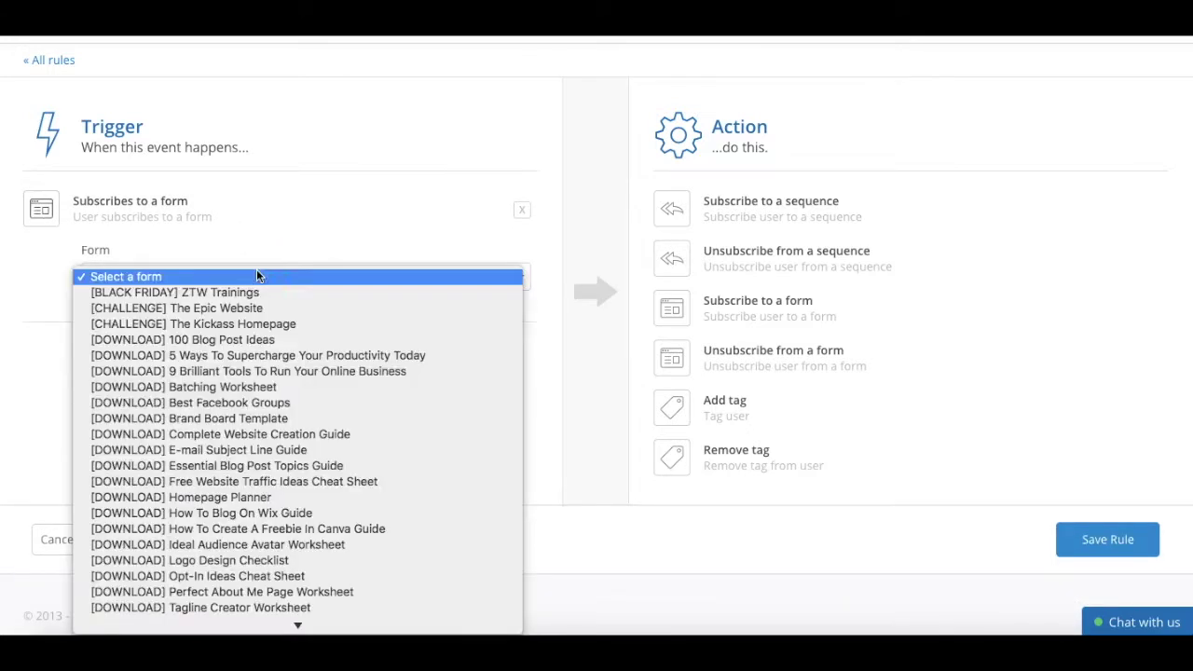
click(262, 338)
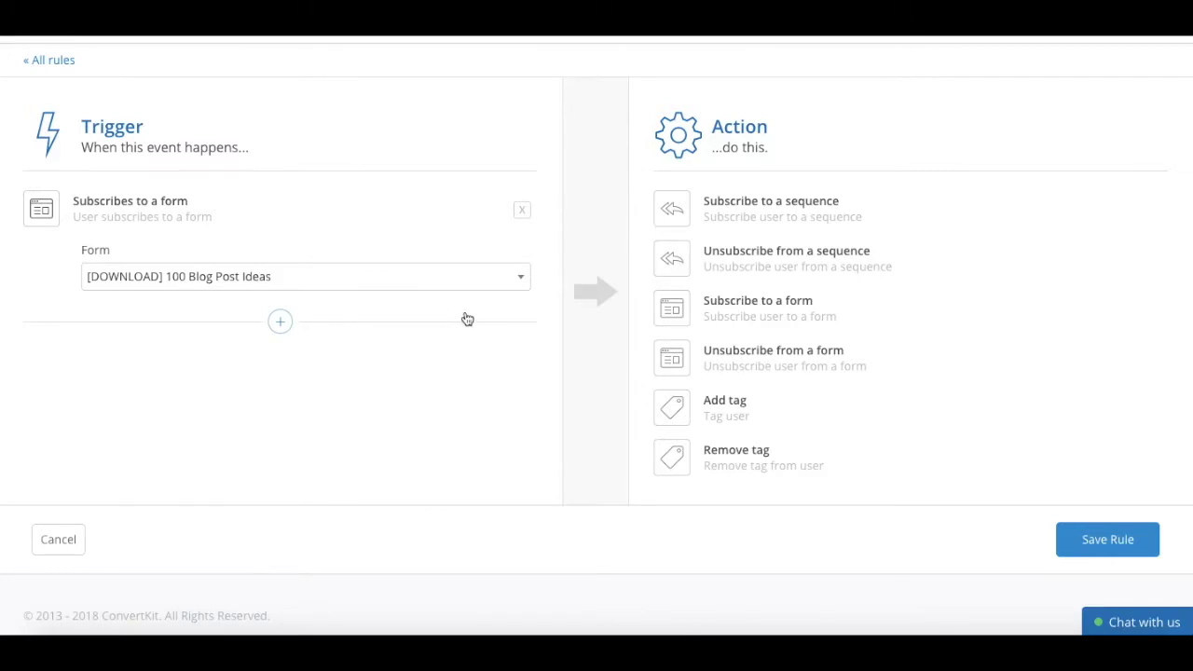
scroll(466, 317, up, 2)
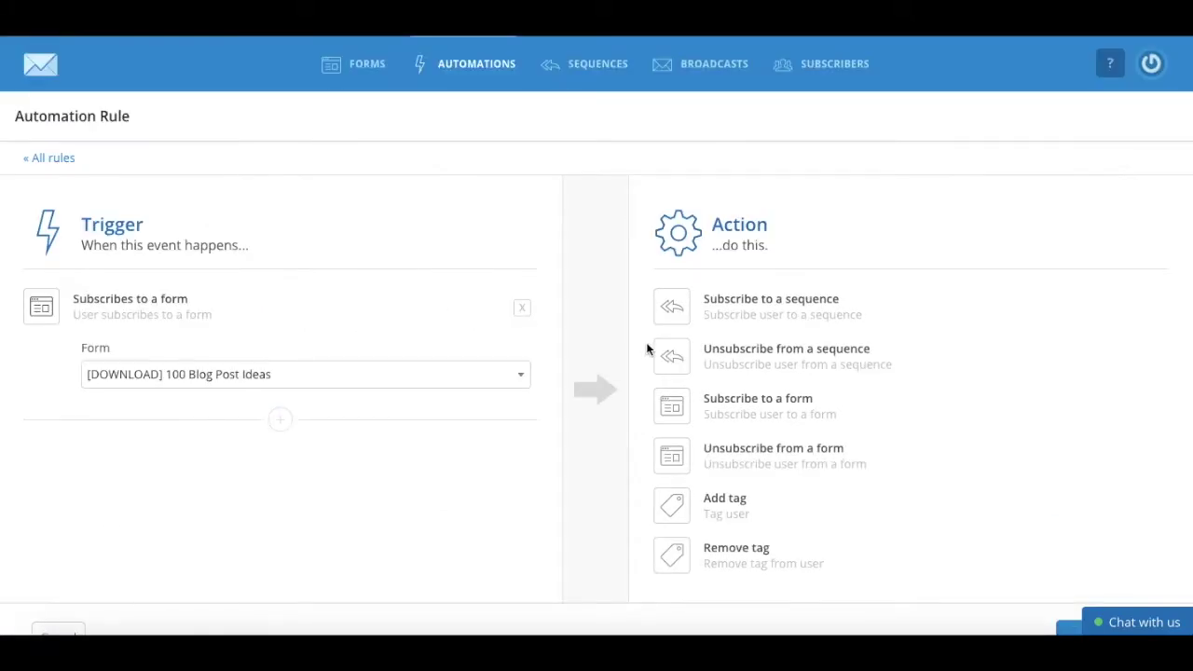
click(711, 295)
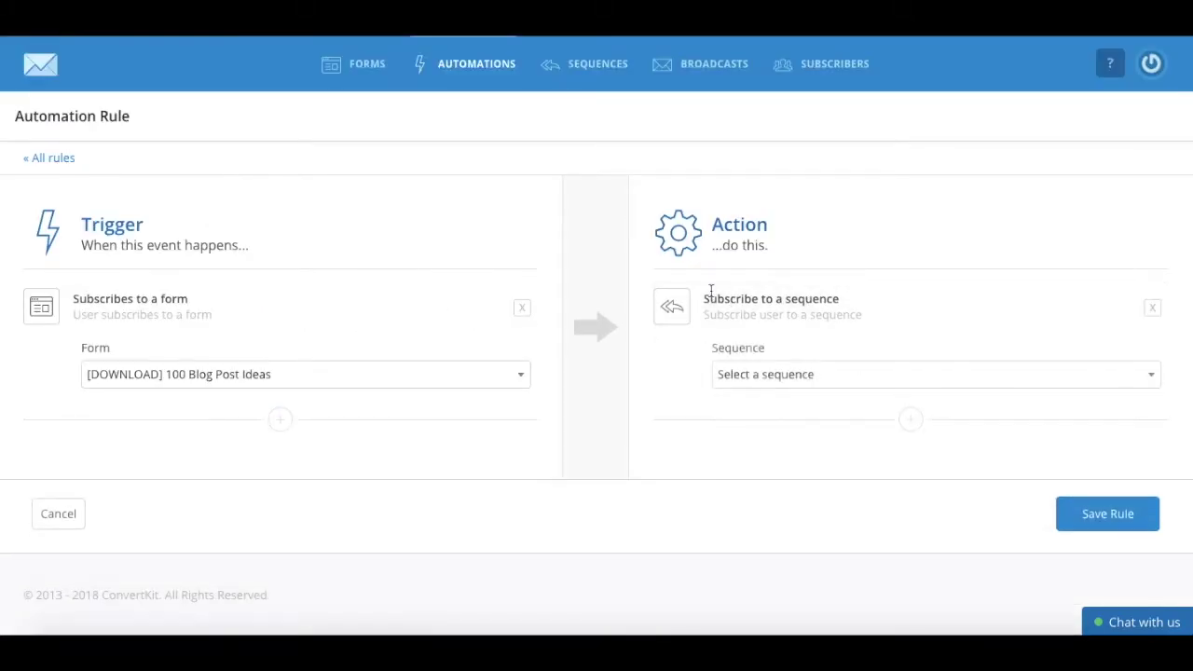
click(769, 374)
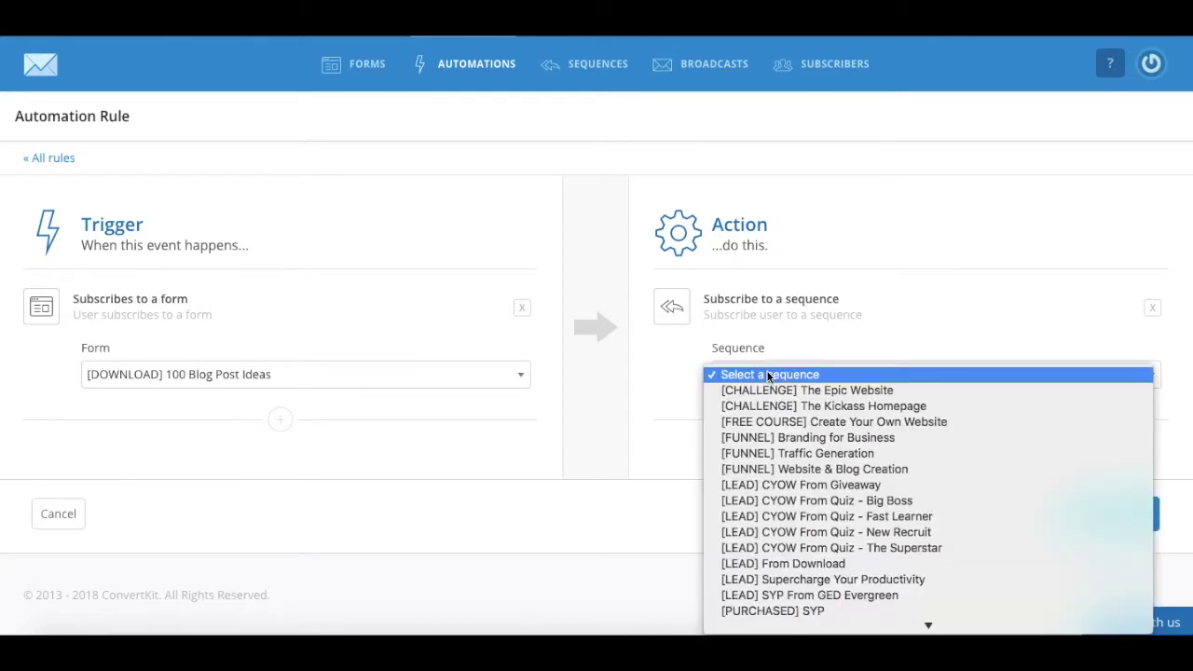
click(781, 455)
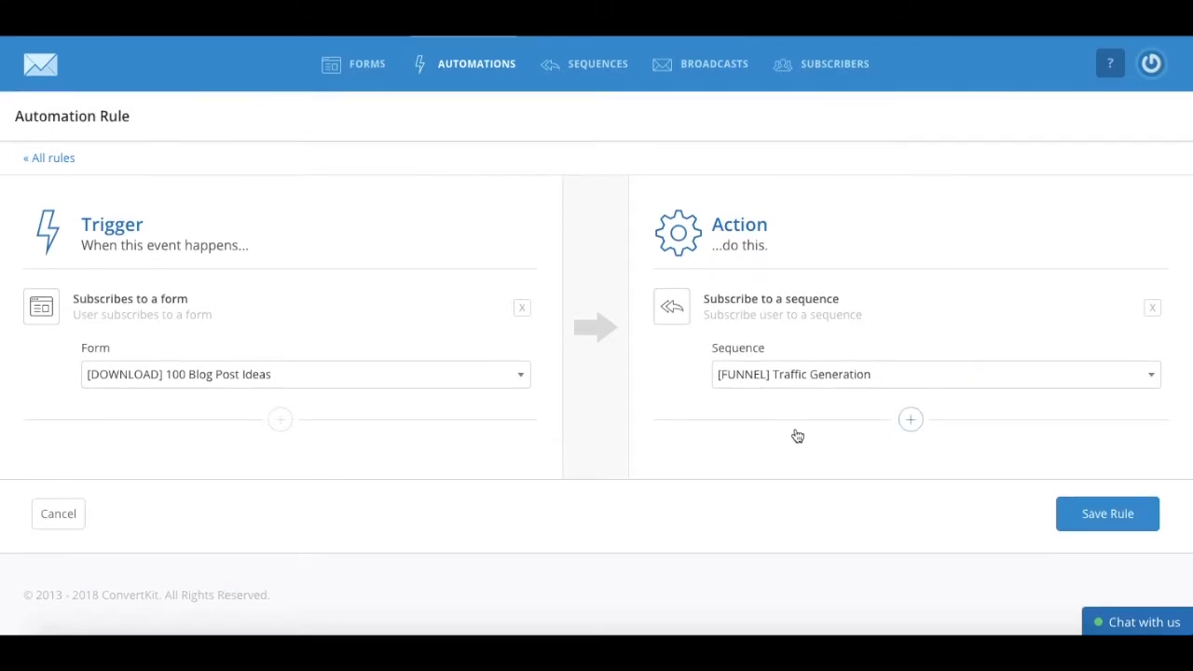
- Add a second action tagging subscribers with [ENROLLED] Download
click(895, 427)
scroll(888, 455, down, 2)
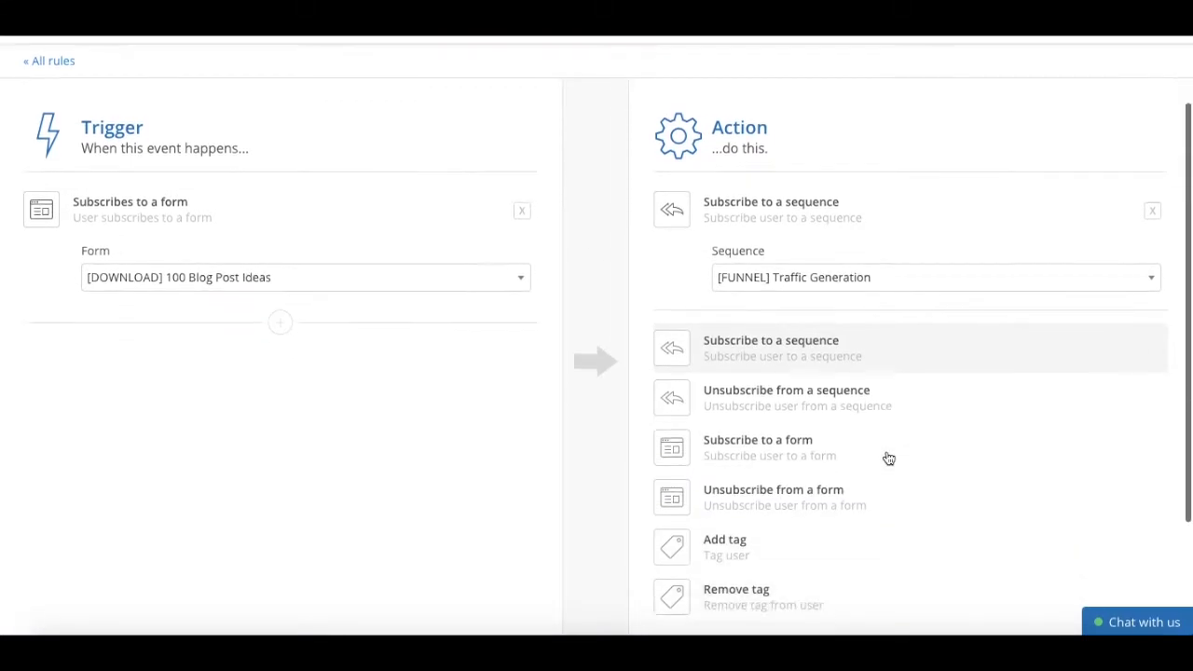
click(836, 476)
click(834, 388)
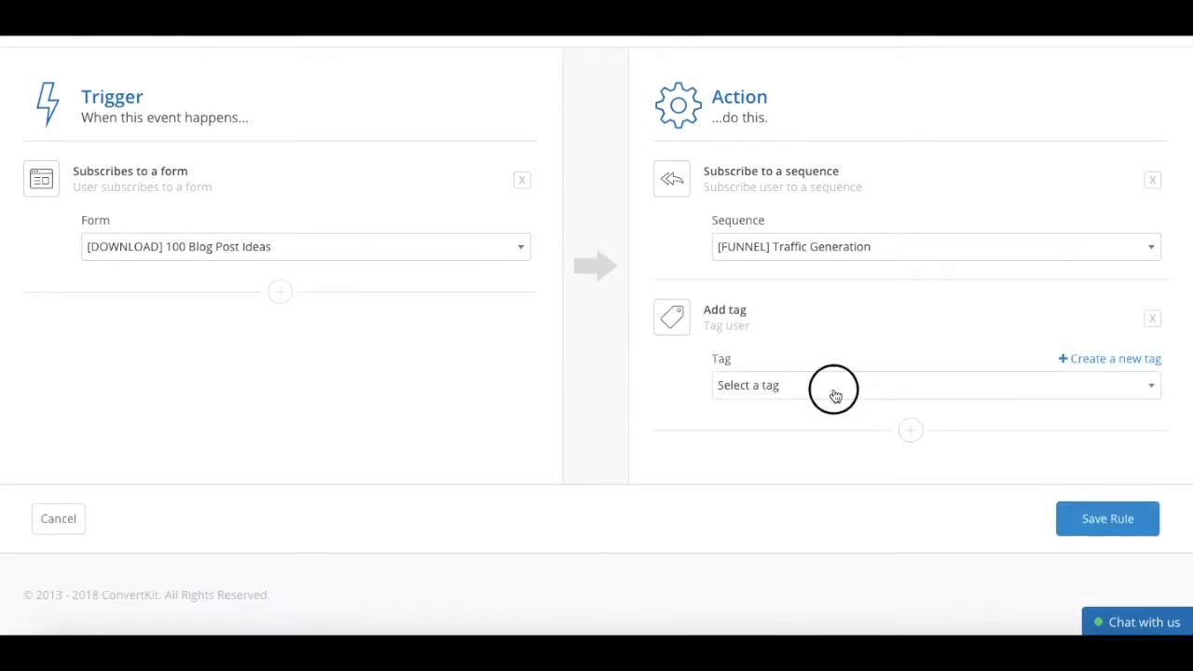
scroll(843, 438, down, 5)
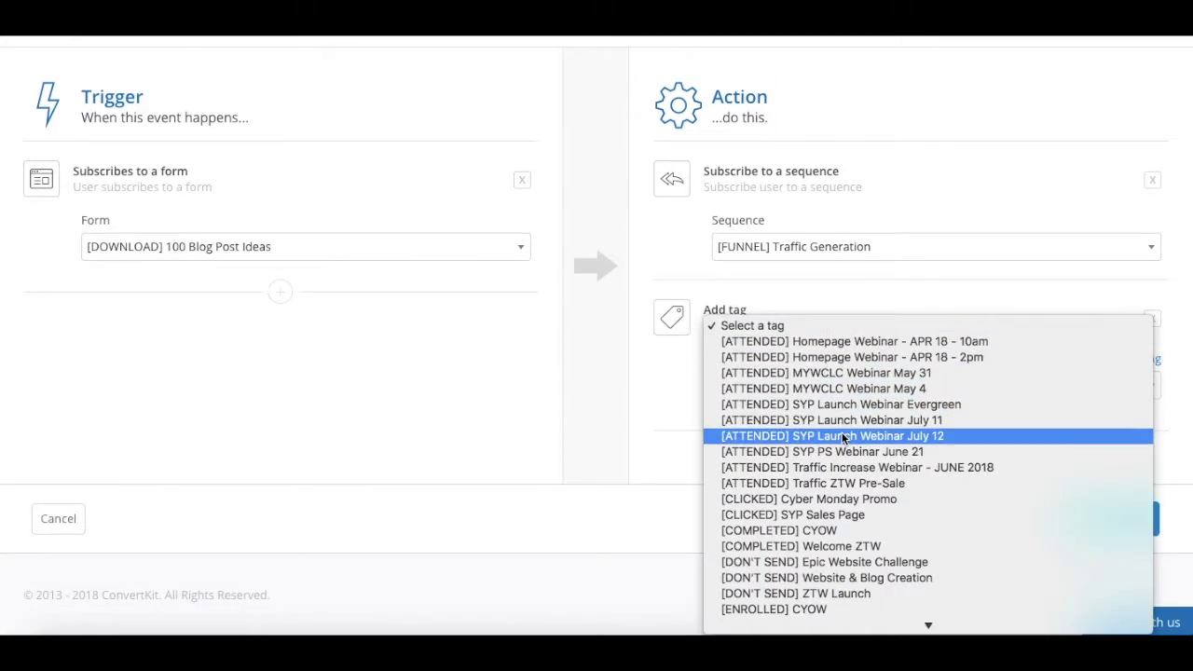
scroll(842, 439, down, 2)
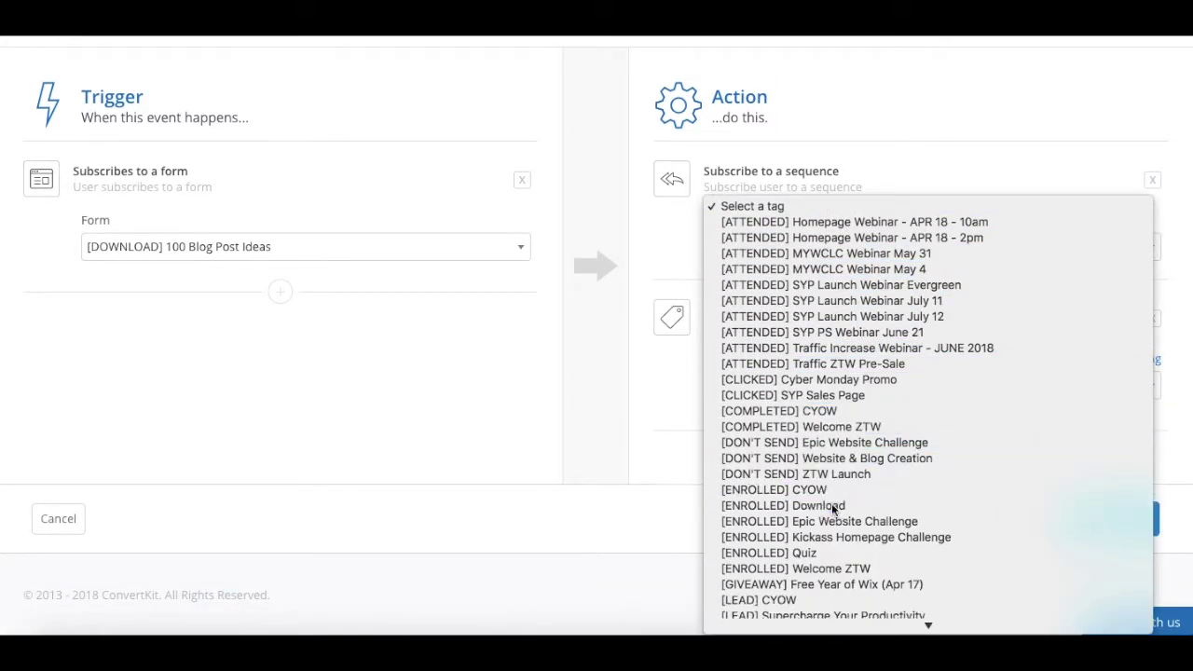
click(832, 503)
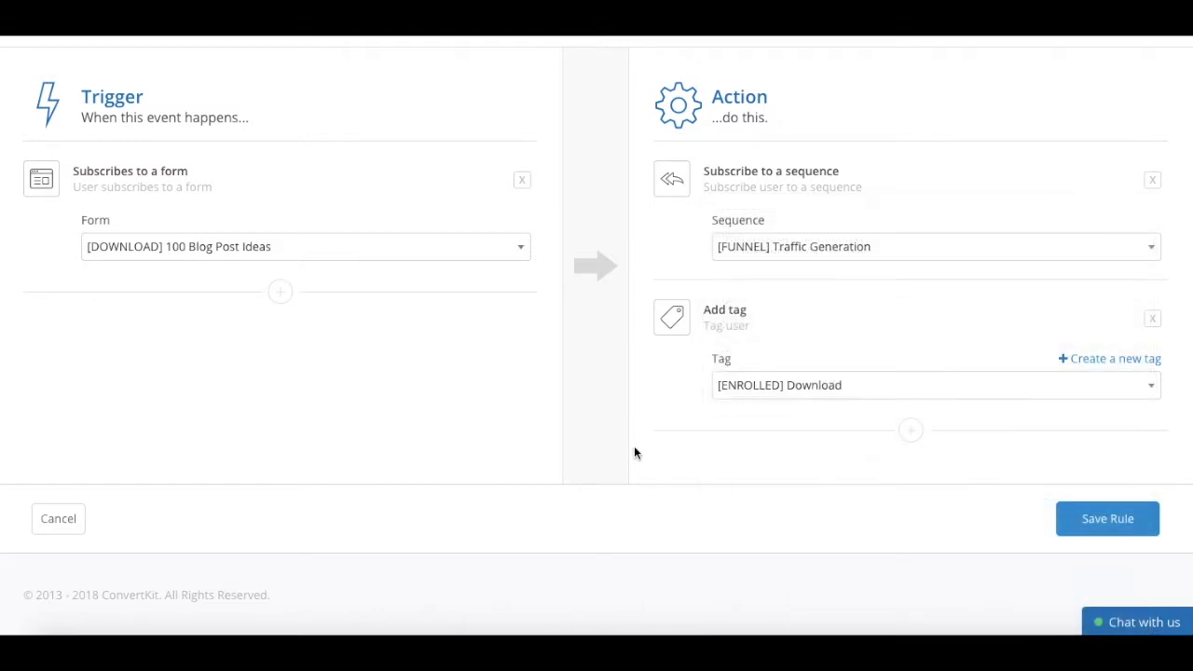
- Clear the old trigger and actions, then trigger on completing [FUNNEL] Traffic Generation
click(522, 180)
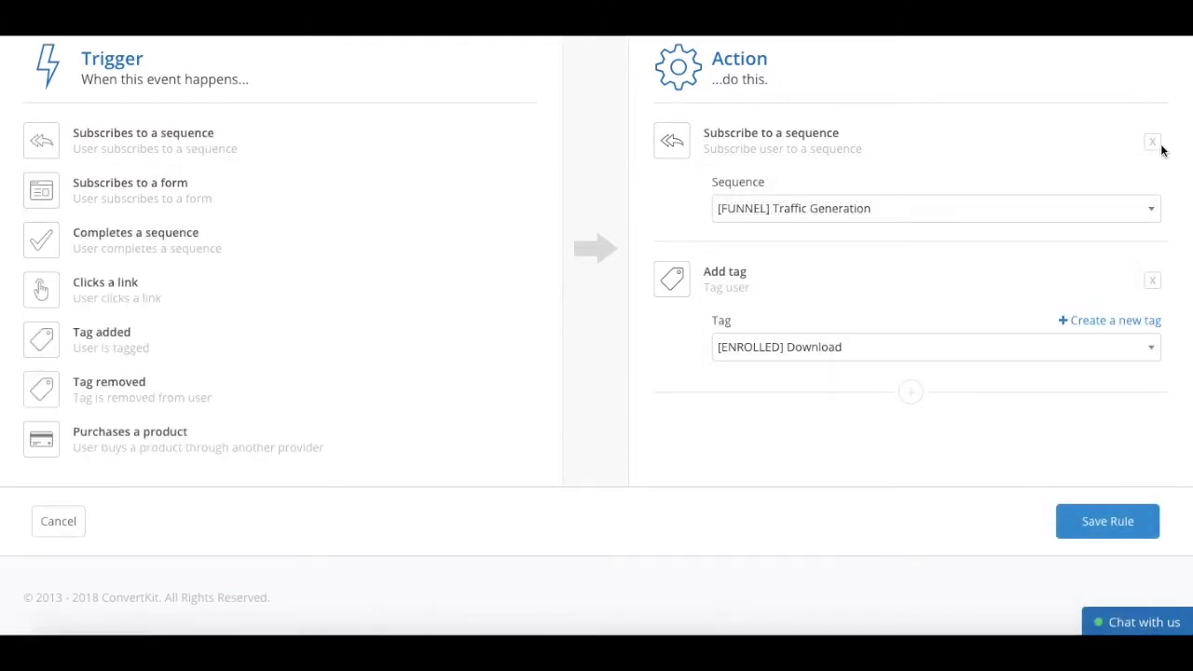
click(1156, 145)
click(1156, 146)
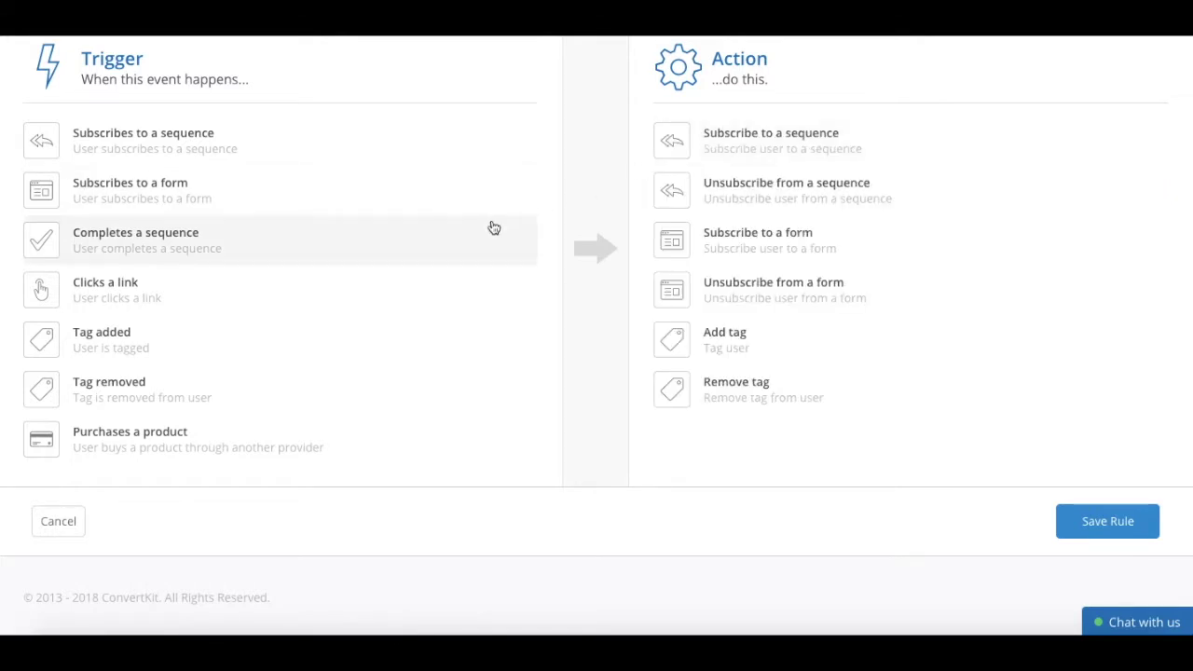
click(447, 237)
click(346, 261)
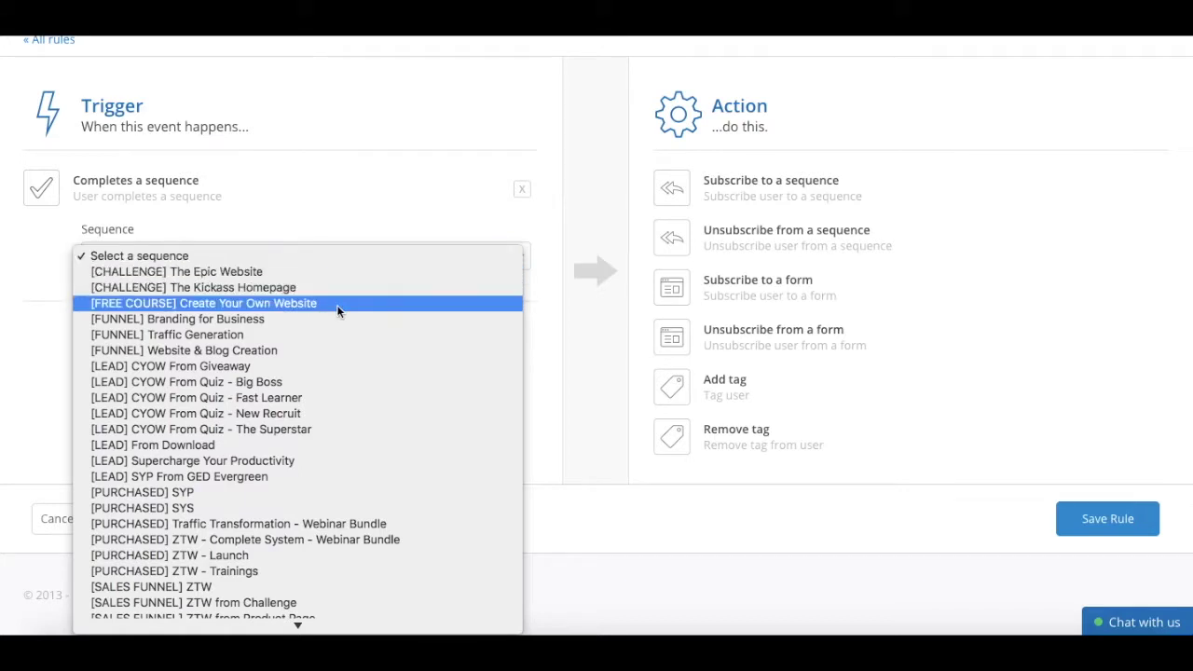
click(333, 335)
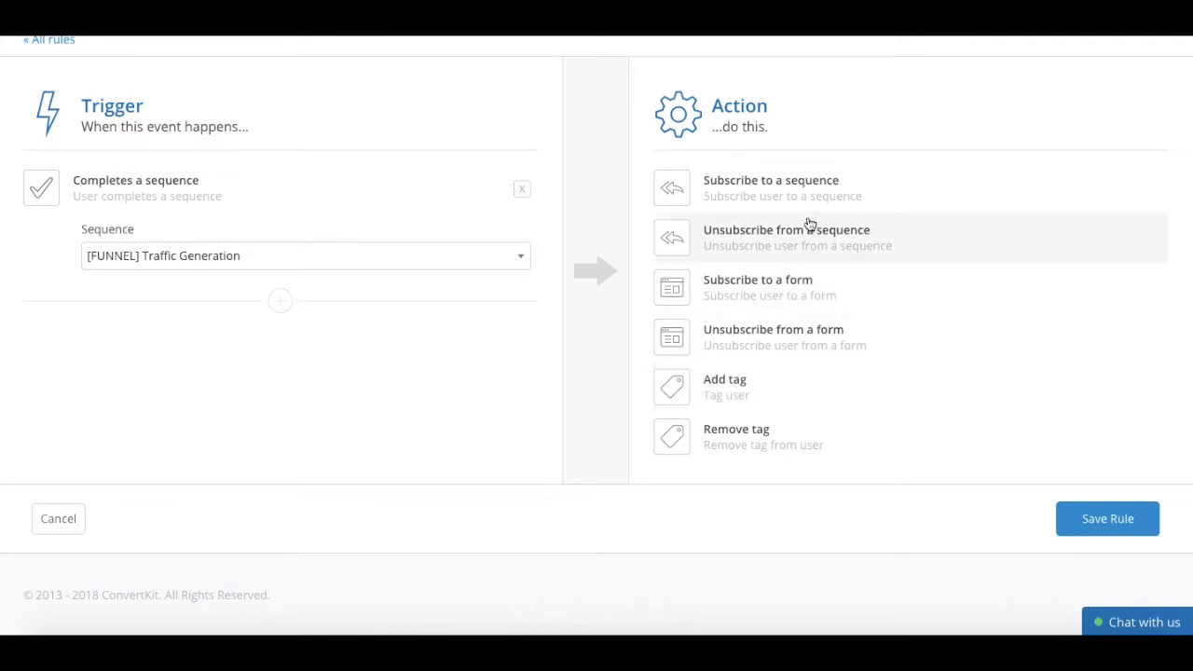
- Set the action to subscribe people to the [SALES FUNNEL] ZTW from Challenge sequence
click(819, 185)
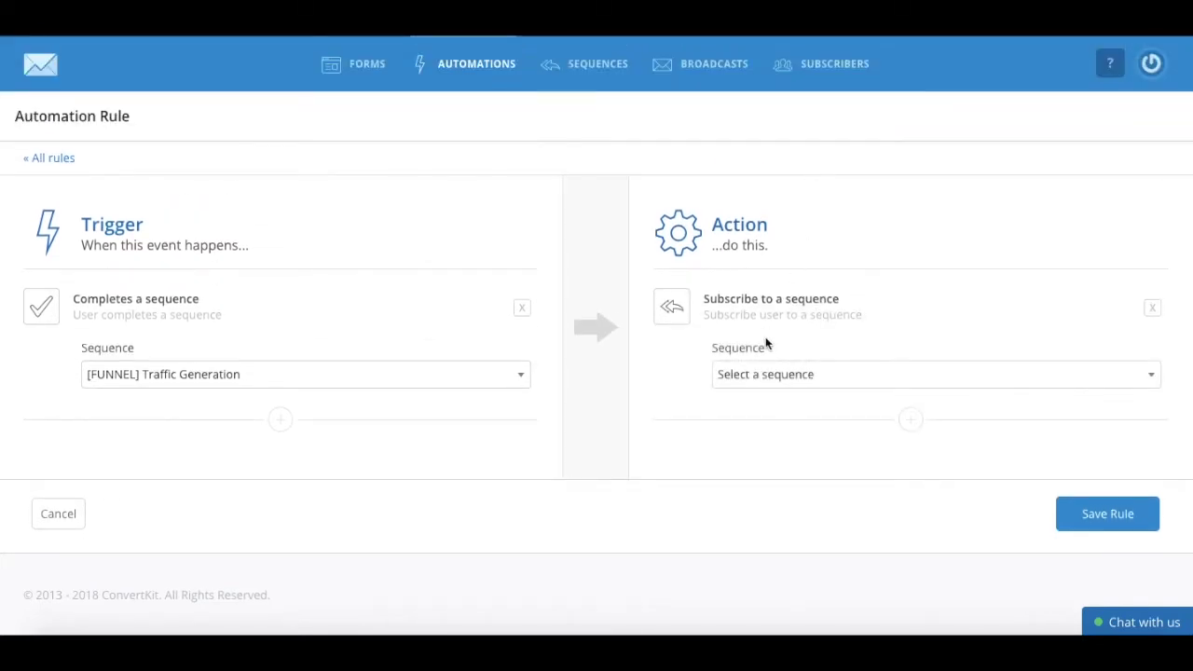
click(753, 376)
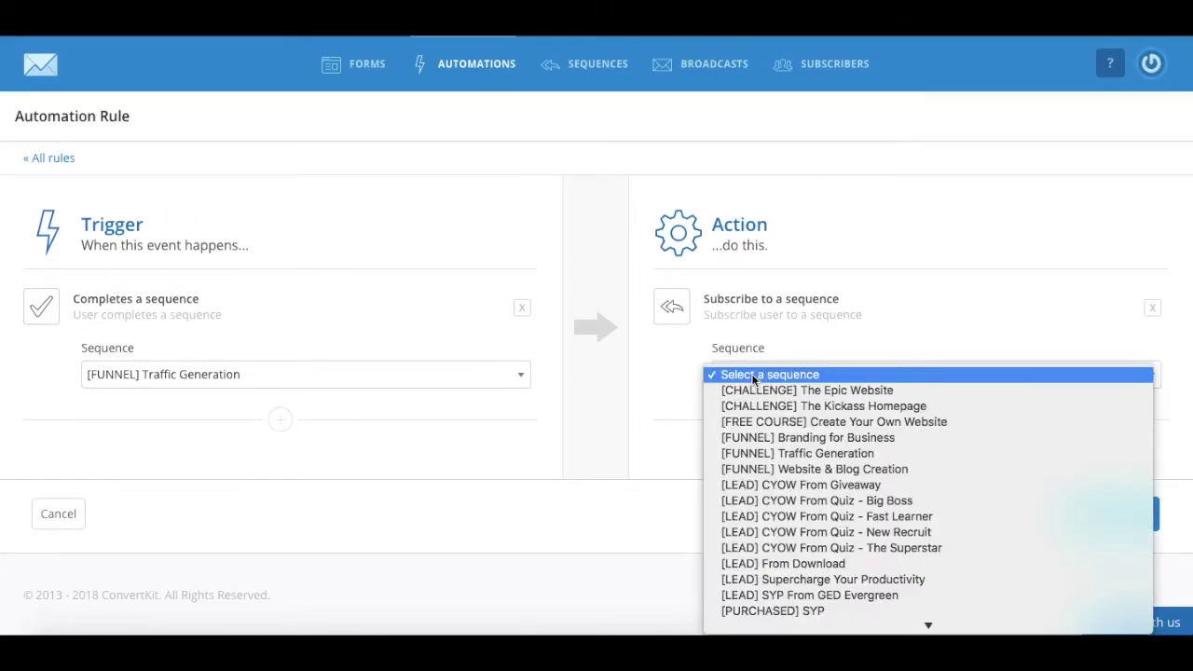
scroll(994, 455, down, 1)
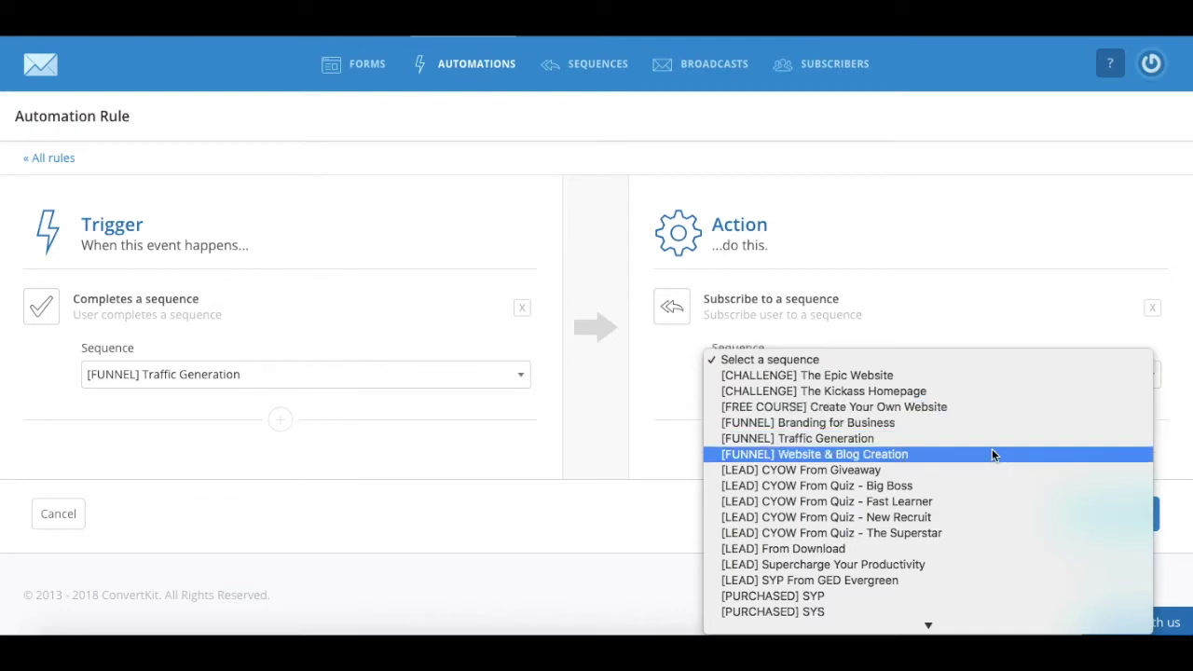
scroll(992, 455, down, 5)
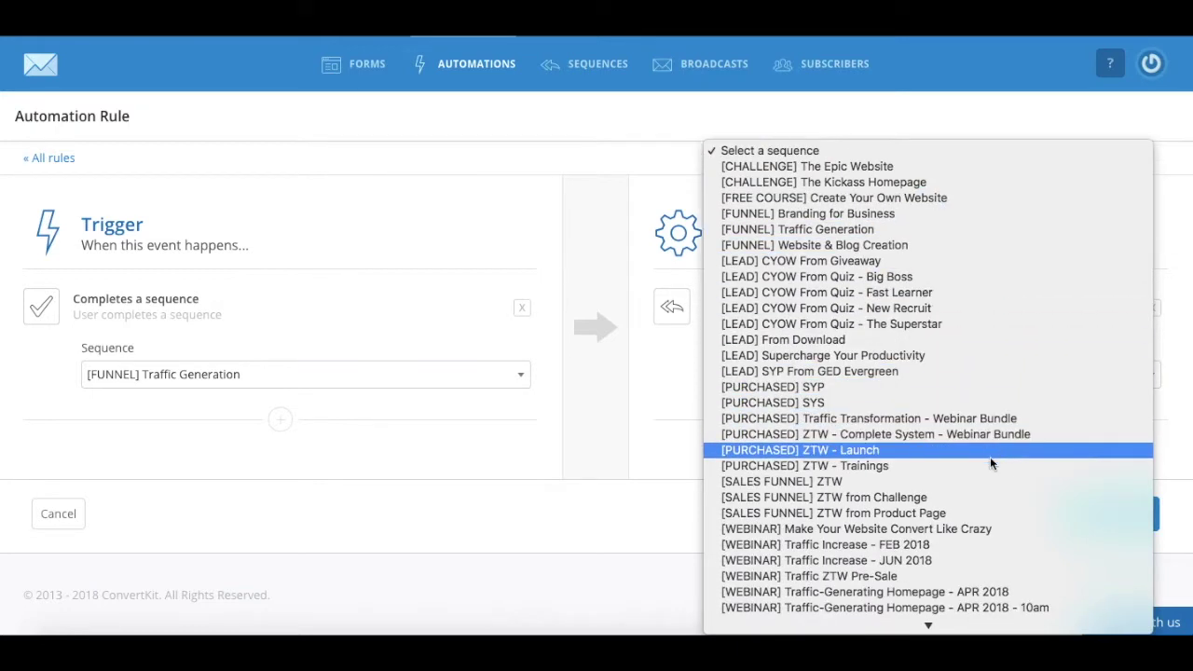
click(973, 502)
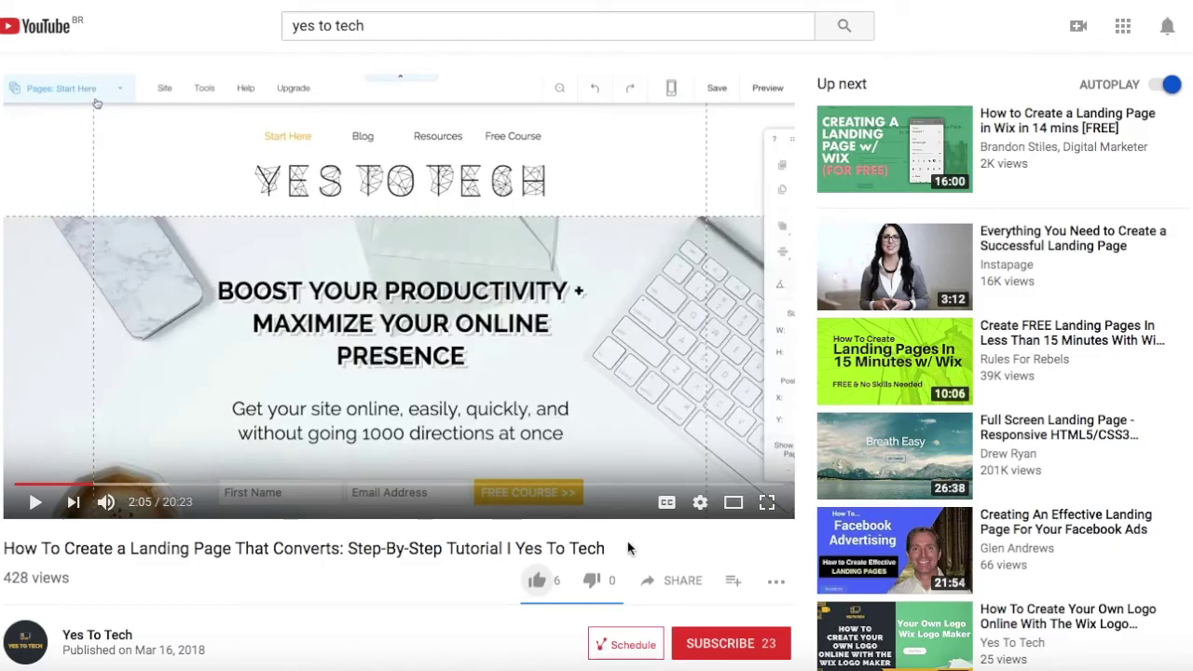
- Like the Yes To Tech video, subscribe to the channel, and turn on upload notifications
click(537, 581)
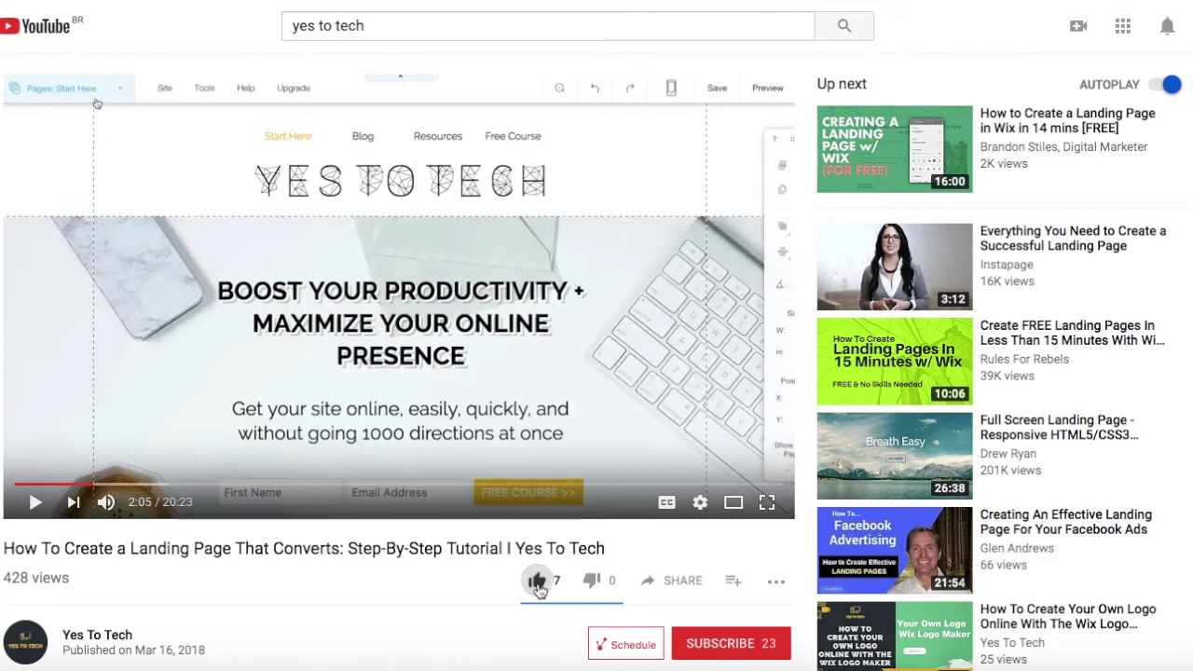
click(681, 581)
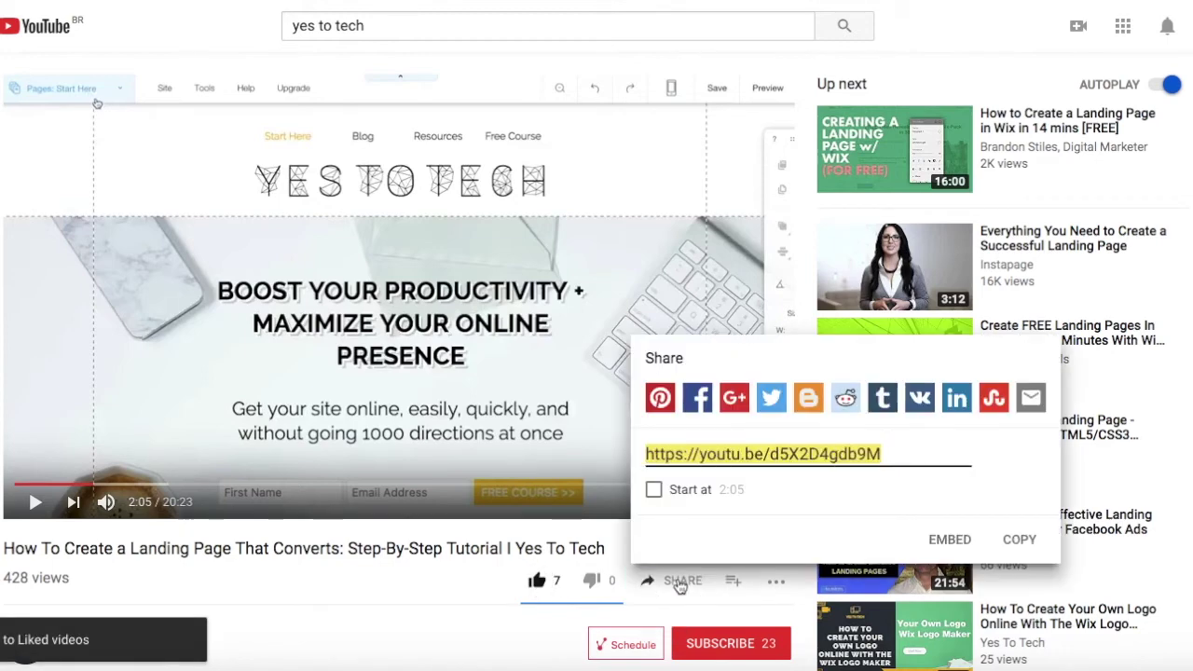
click(723, 643)
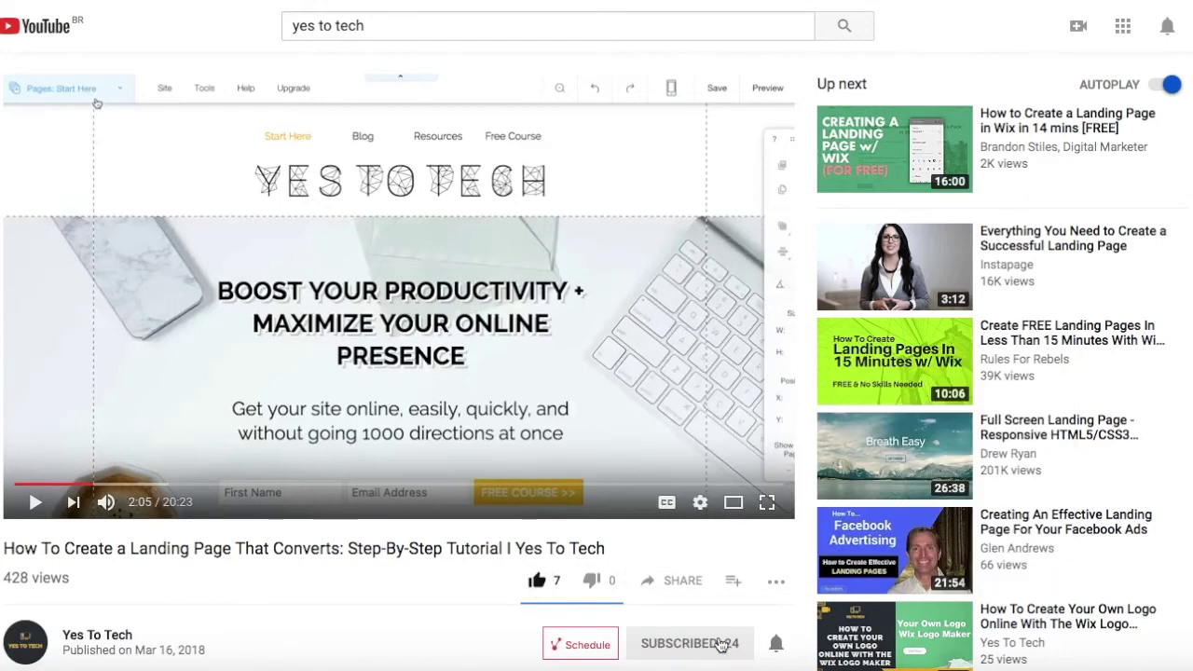
click(777, 646)
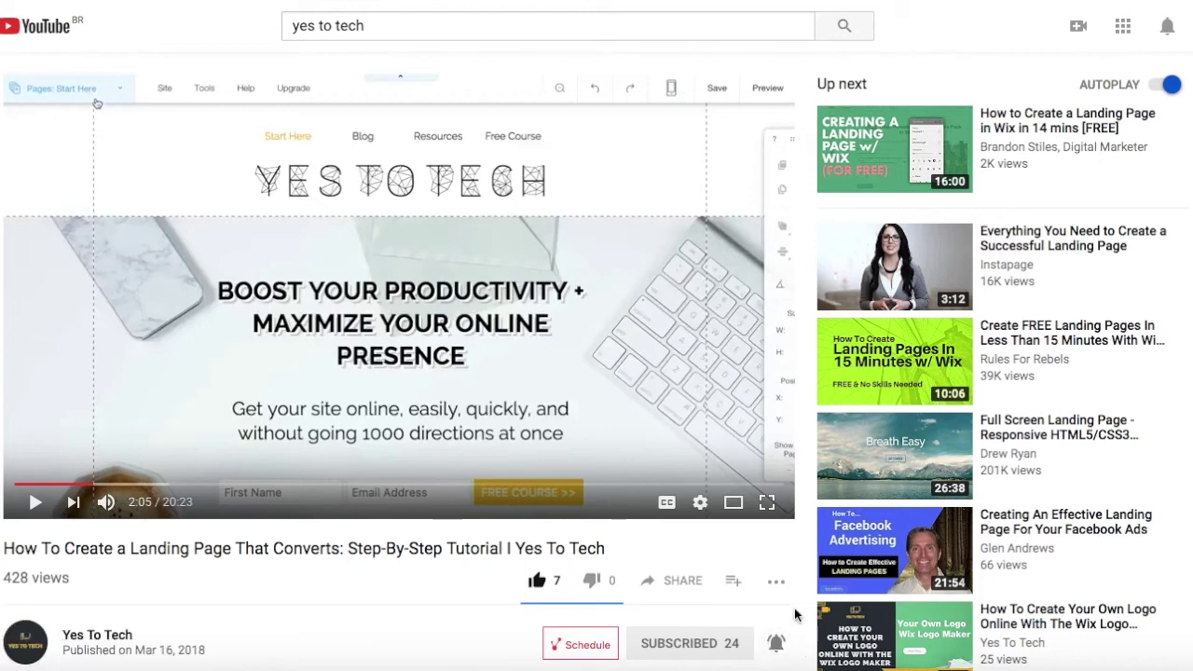